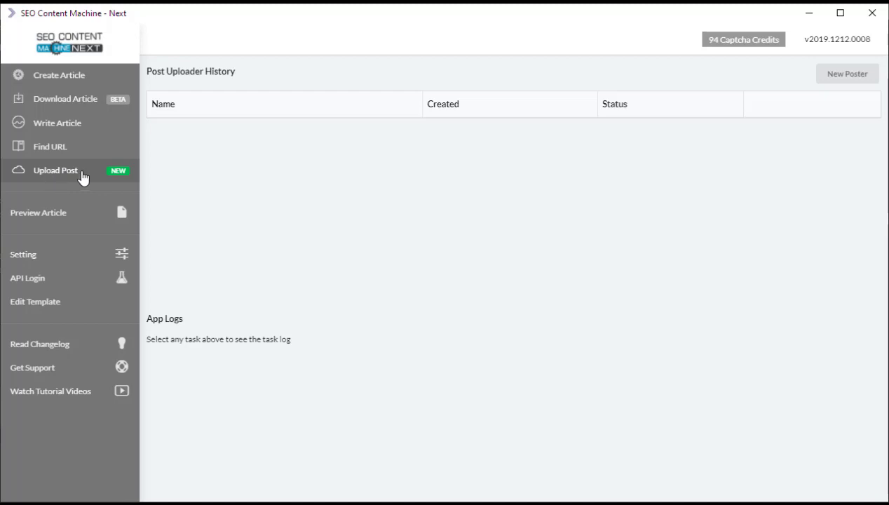
- Start a new post upload task with the OneDrive folder as its article location
left_click(856, 77)
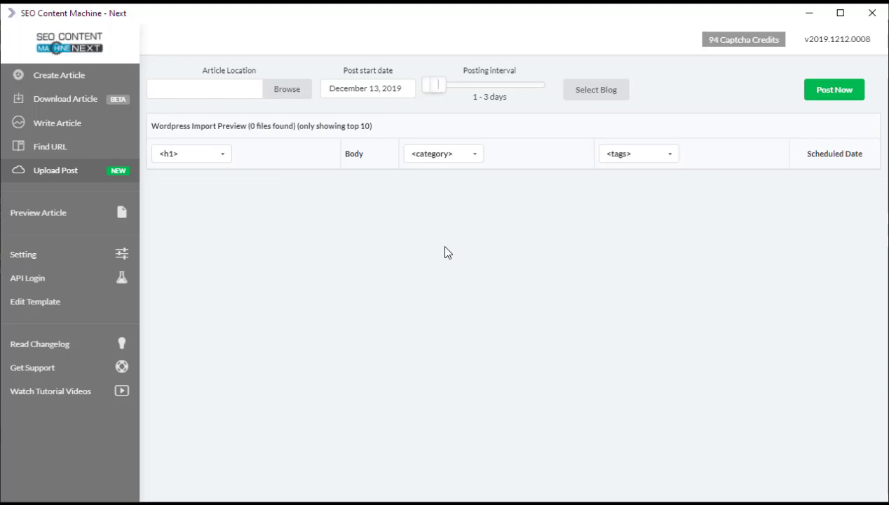
left_click(287, 90)
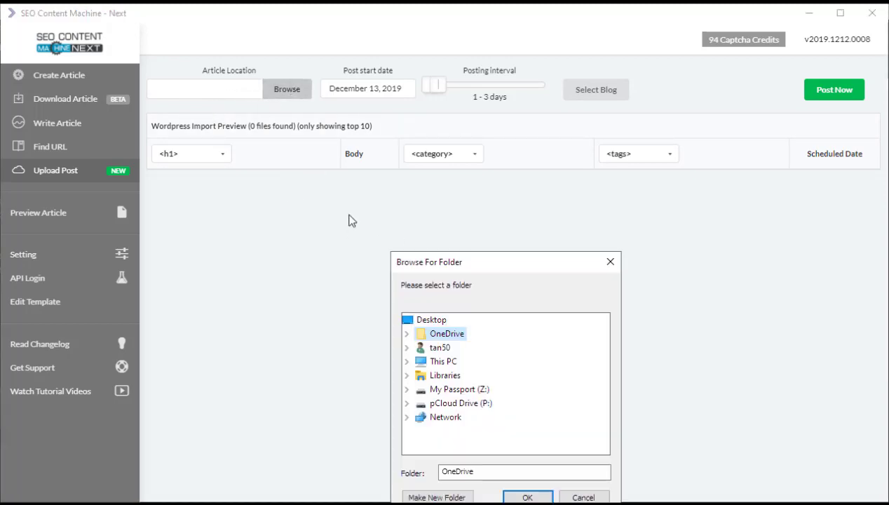
left_click(528, 497)
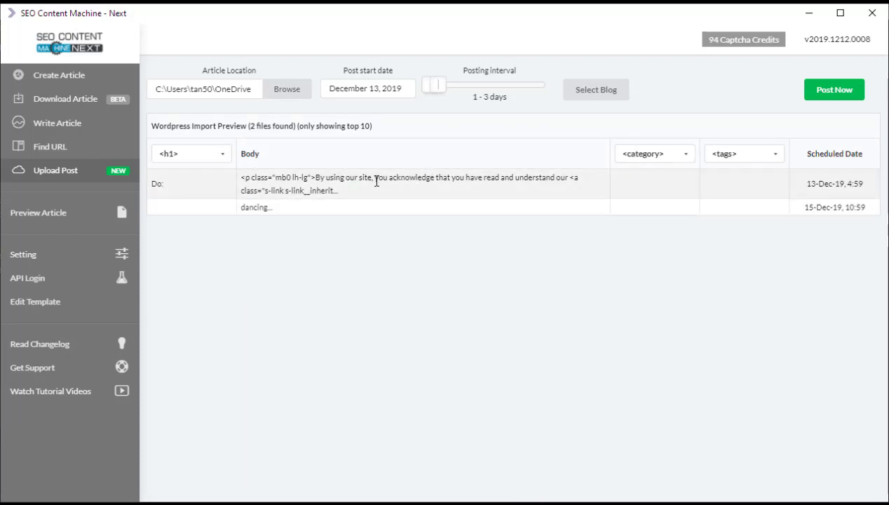
left_click(225, 154)
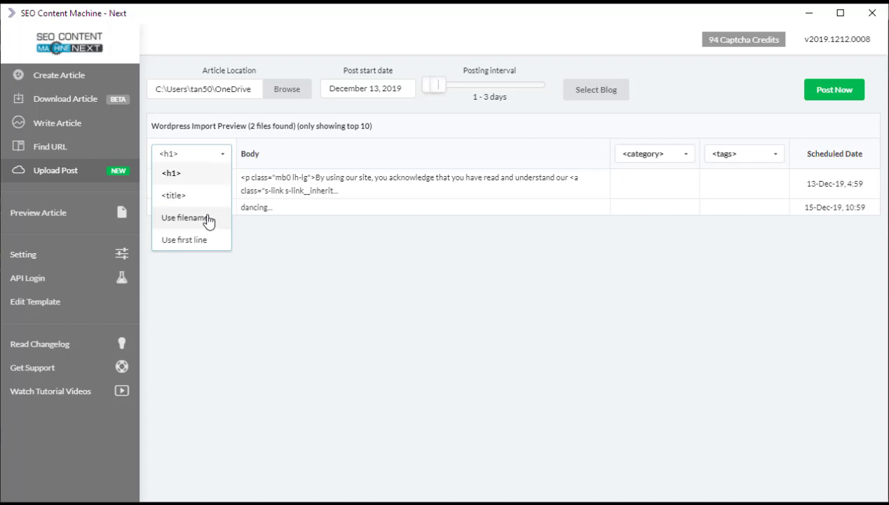
left_click(200, 175)
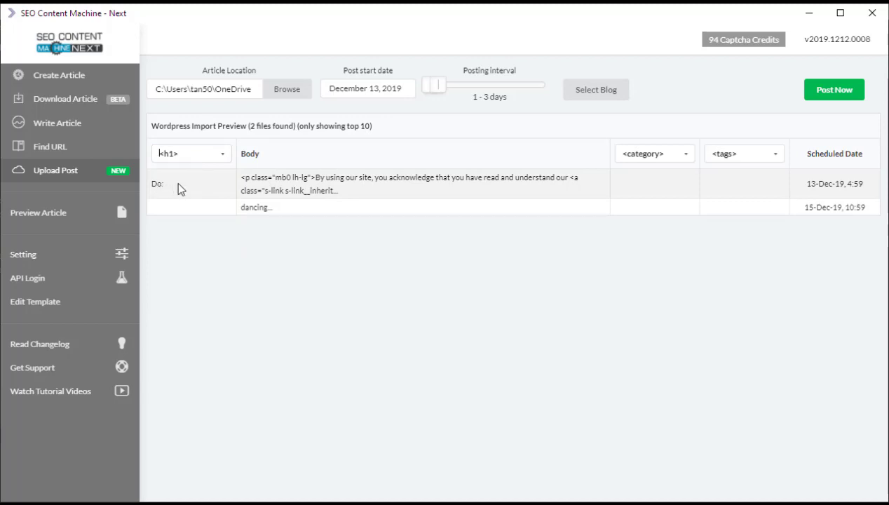
left_click(222, 156)
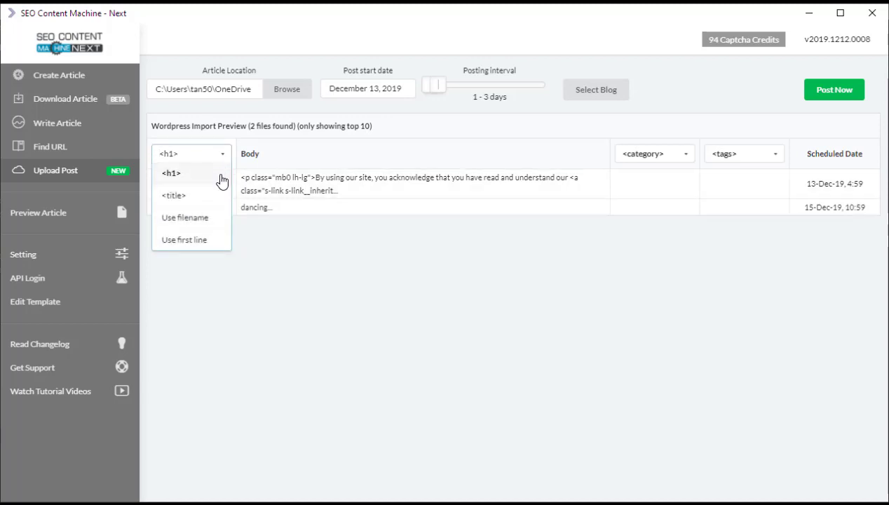
left_click(221, 194)
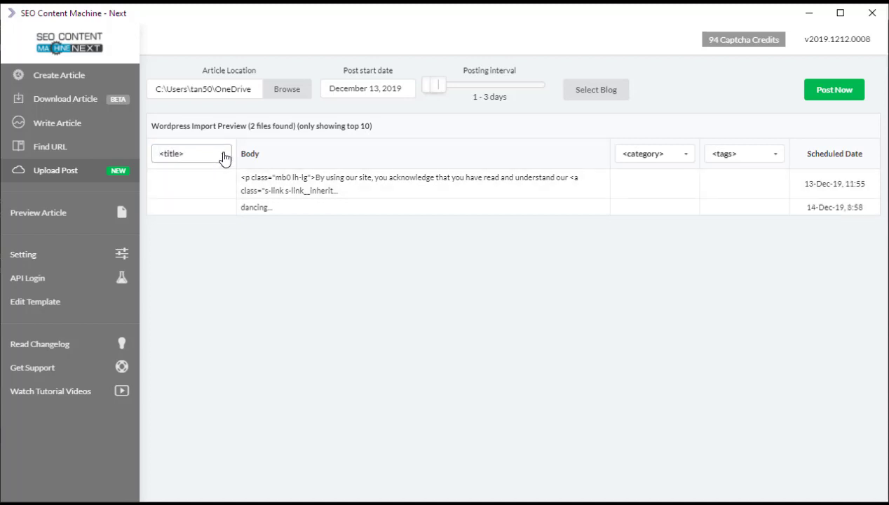
left_click(222, 156)
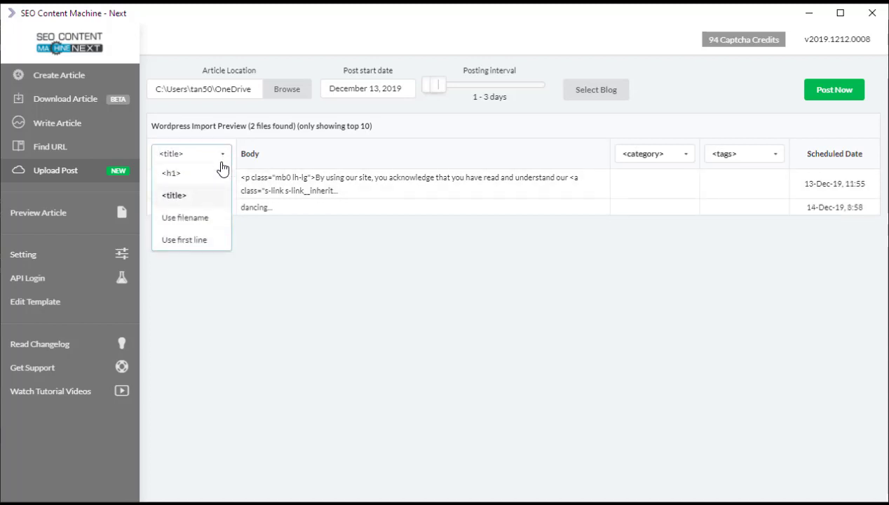
left_click(215, 223)
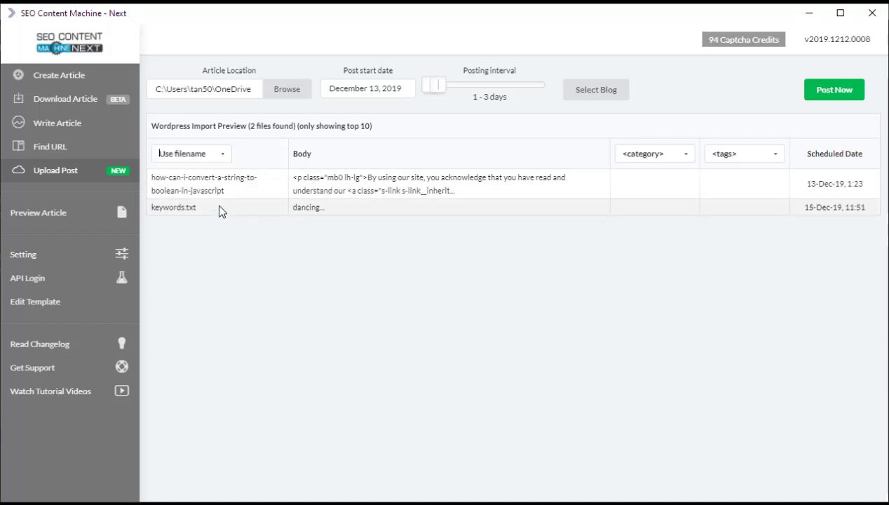
left_click(220, 159)
left_click(184, 234)
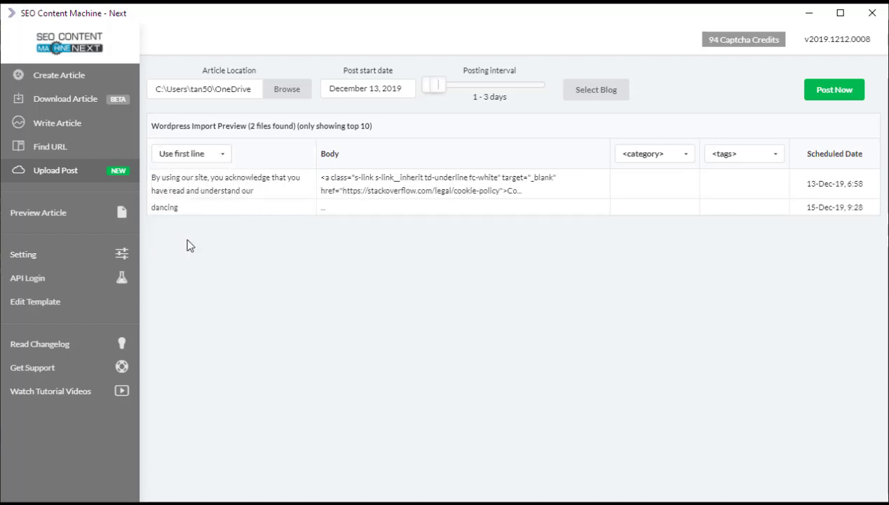
left_click(224, 161)
left_click(200, 175)
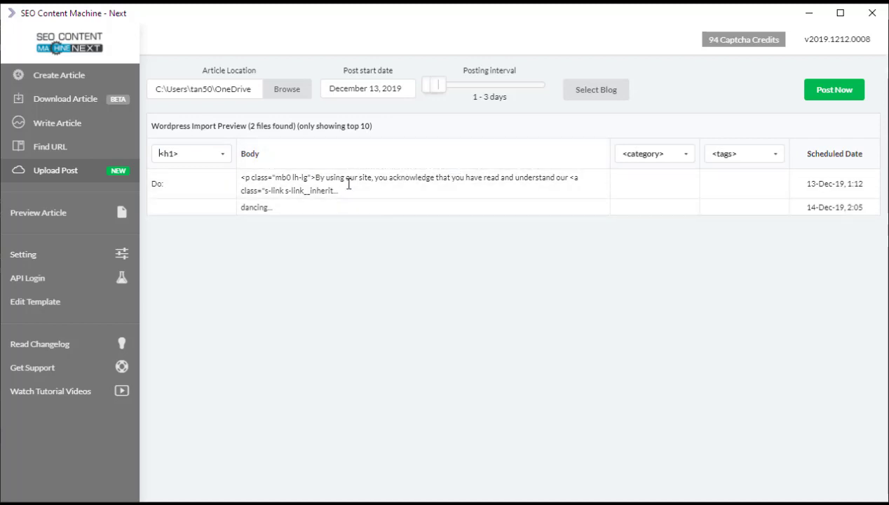
- Keep the default category and set tags to auto tags
left_click(687, 158)
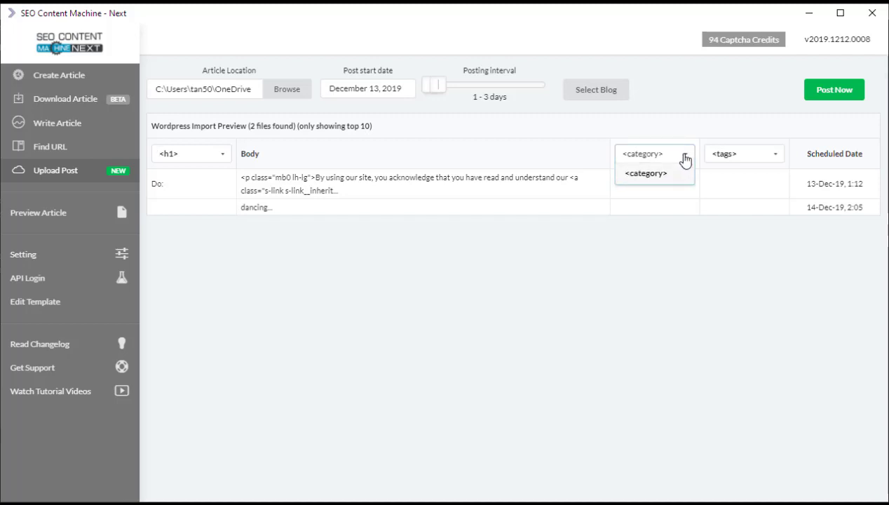
left_click(647, 174)
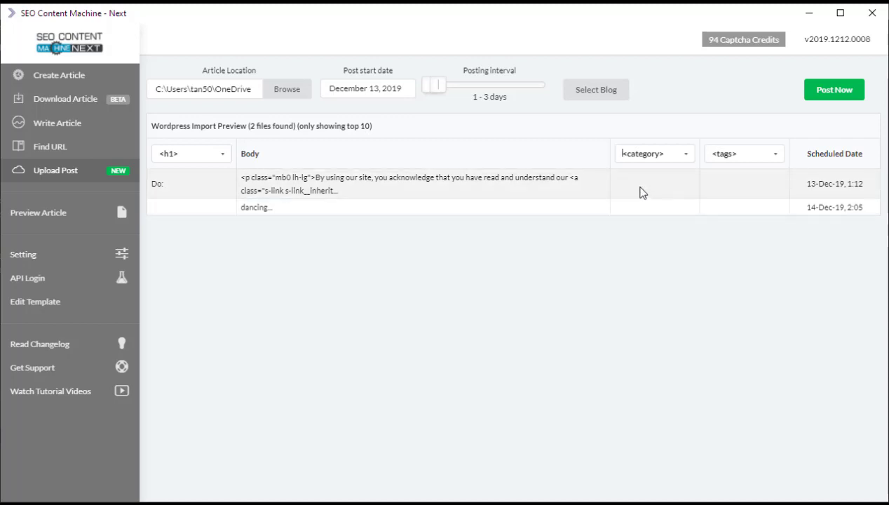
left_click(776, 160)
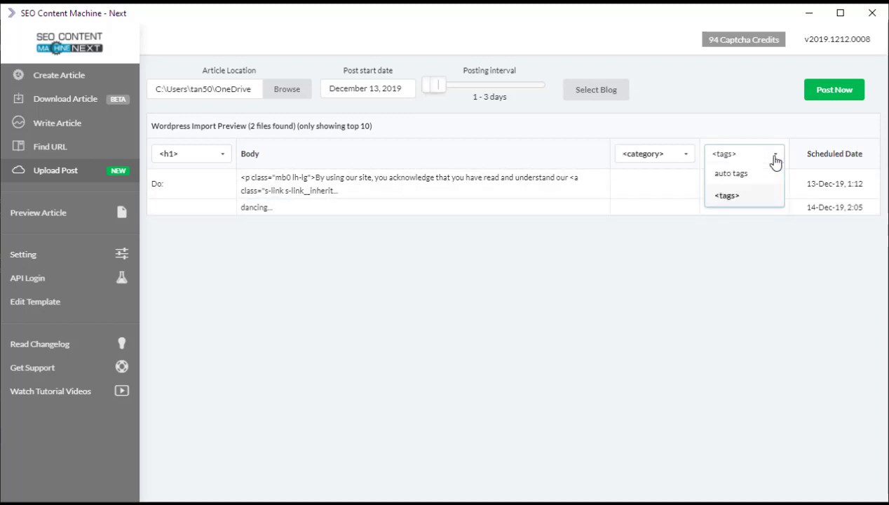
left_click(741, 175)
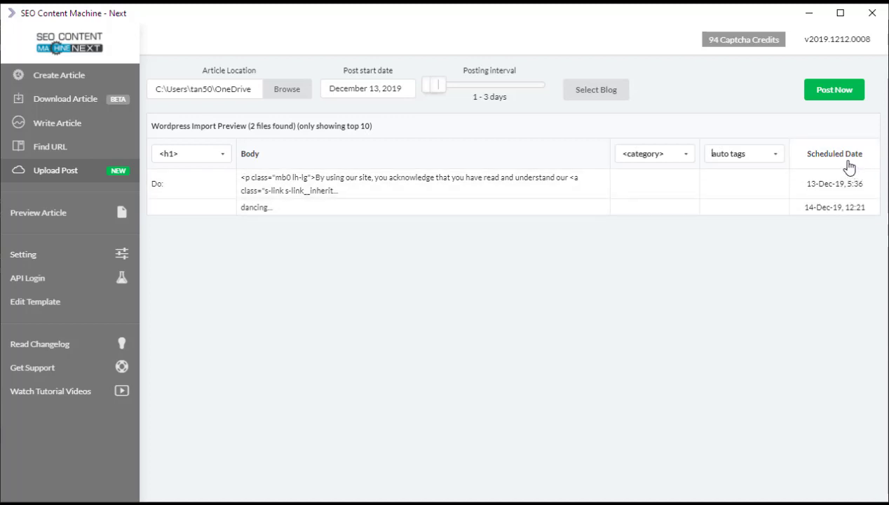
- Keep December 13, 2019 as the post start date and set the posting interval to 1 - 10 days
left_click(372, 89)
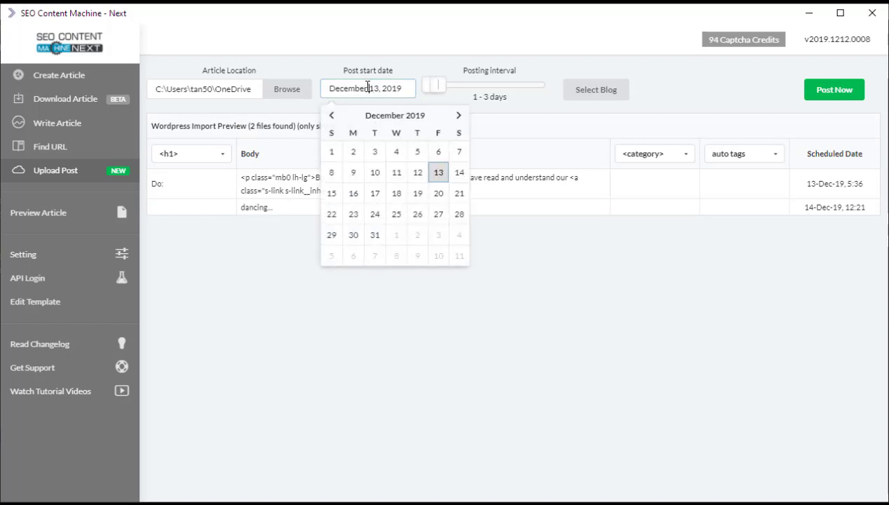
left_click(438, 180)
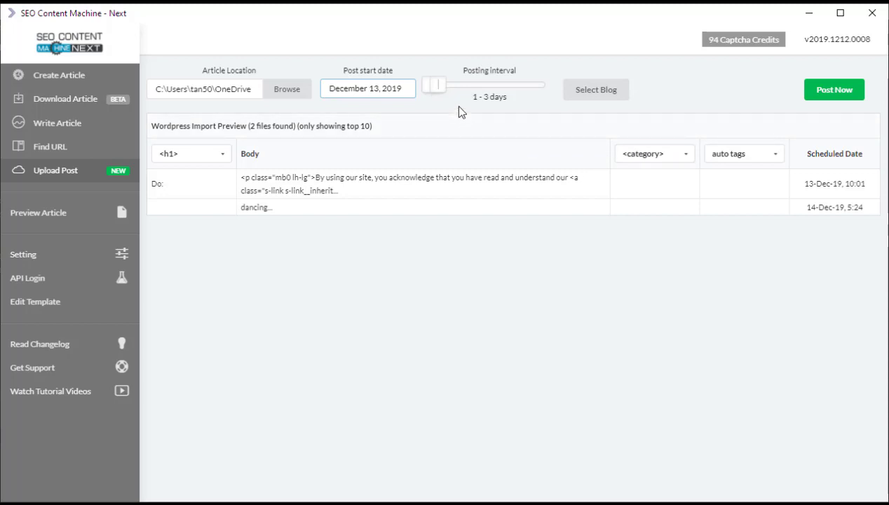
left_click_drag(445, 90, 558, 83)
left_click_drag(431, 85, 570, 98)
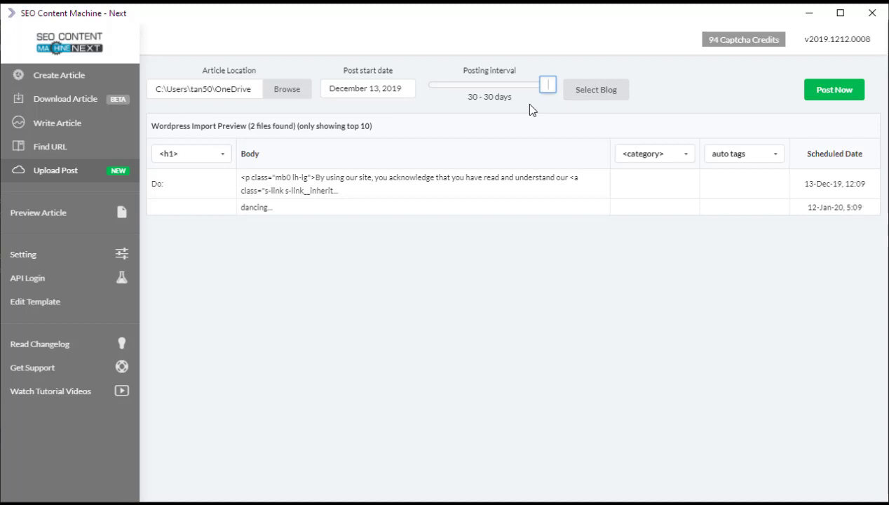
left_click_drag(548, 85, 463, 93)
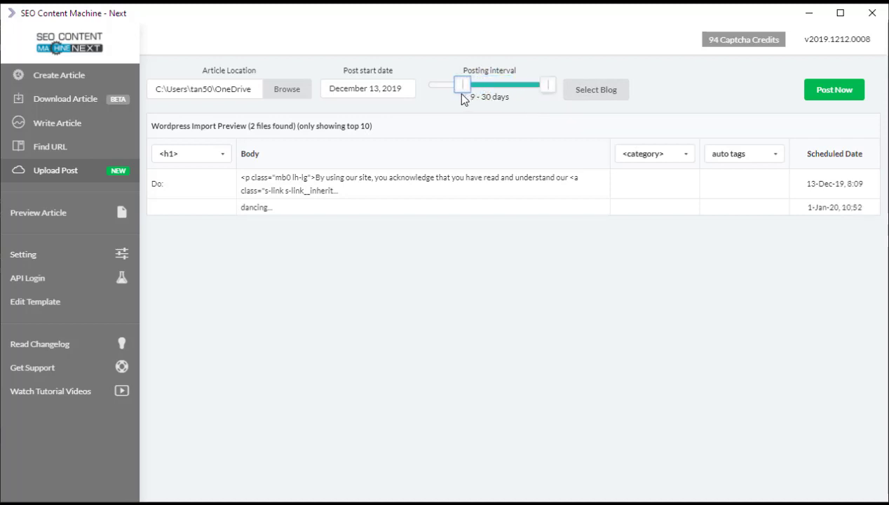
left_click_drag(540, 91, 433, 92)
left_click_drag(501, 90, 463, 92)
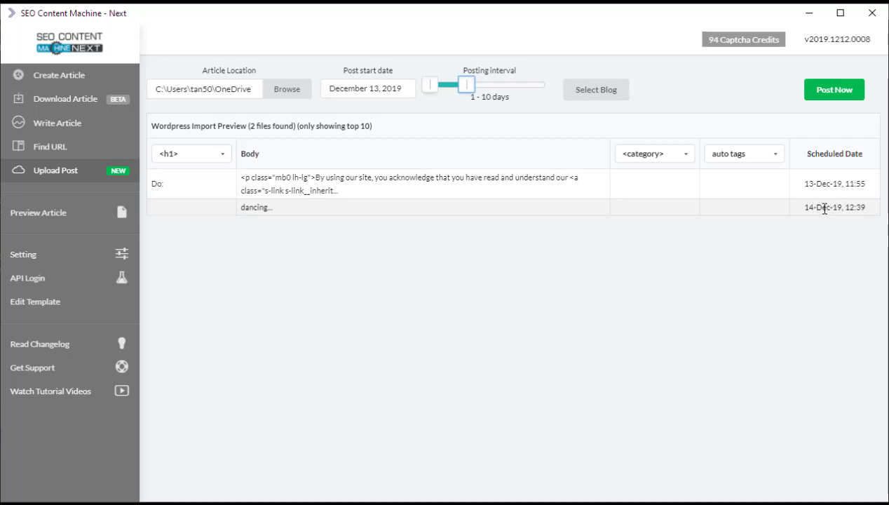
- Open Edit / Add Blog from Select Blog and step through the new row's Url, Username, Password and Group fields
left_click(607, 102)
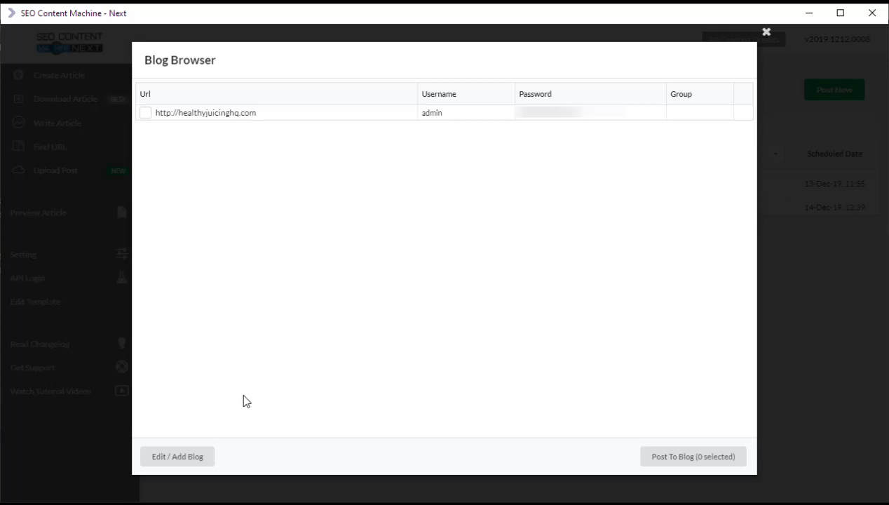
left_click(177, 457)
left_click(162, 118)
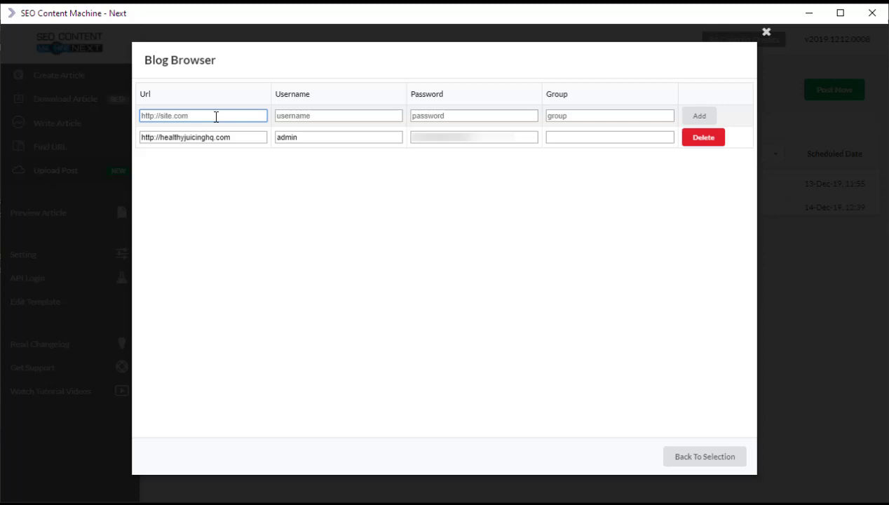
left_click(380, 116)
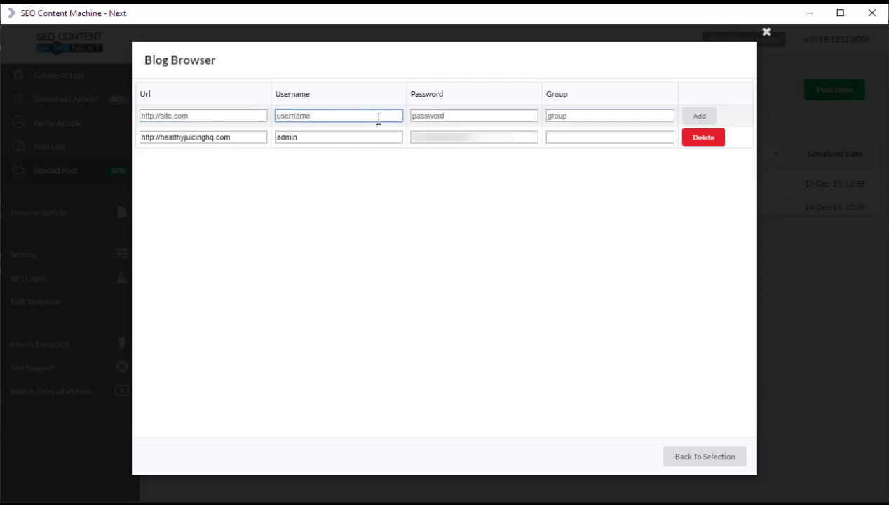
left_click(439, 118)
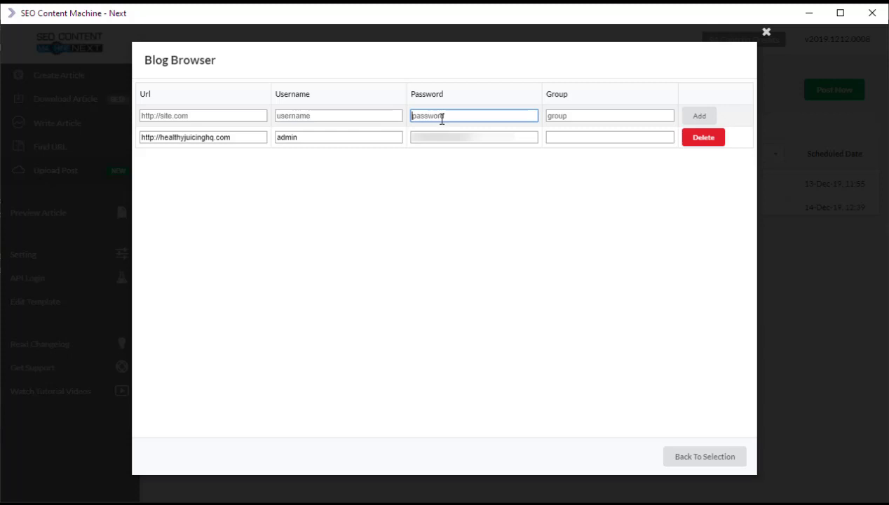
left_click(584, 119)
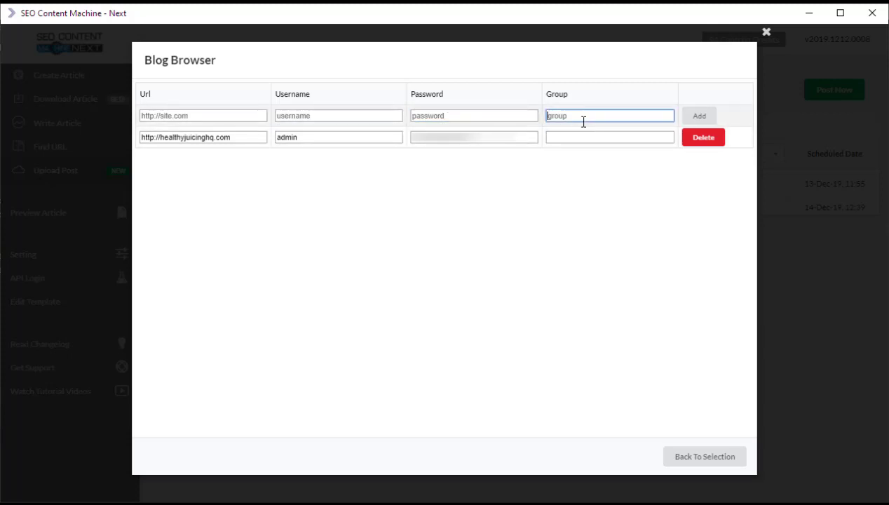
- Return to blog selection and post the articles to healthyjuicinghq.com
left_click(729, 457)
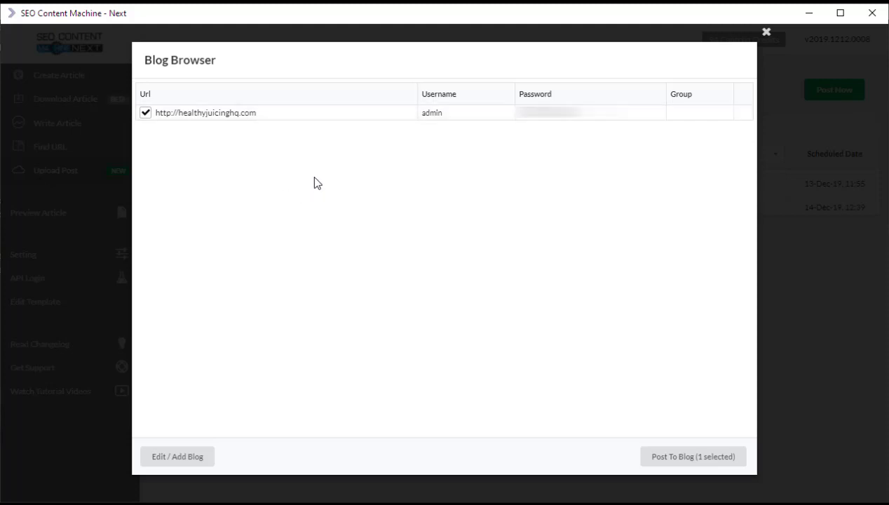
left_click(724, 461)
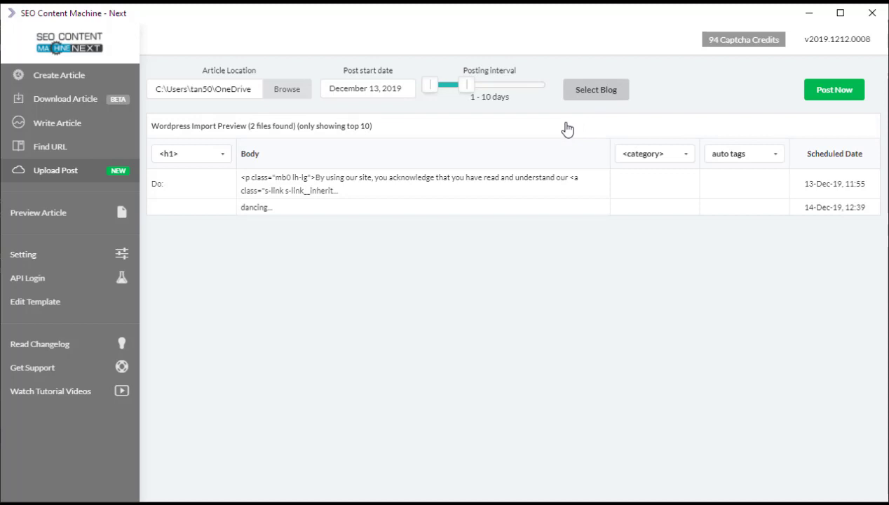
- Launch the upload task and review the OneDrive task's log lines for the healthyjuicinghq.com posts
left_click(829, 96)
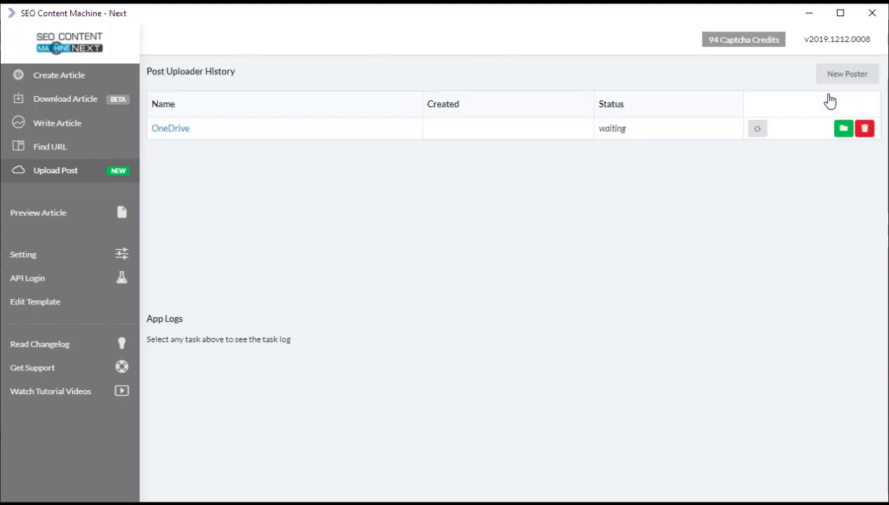
left_click(222, 133)
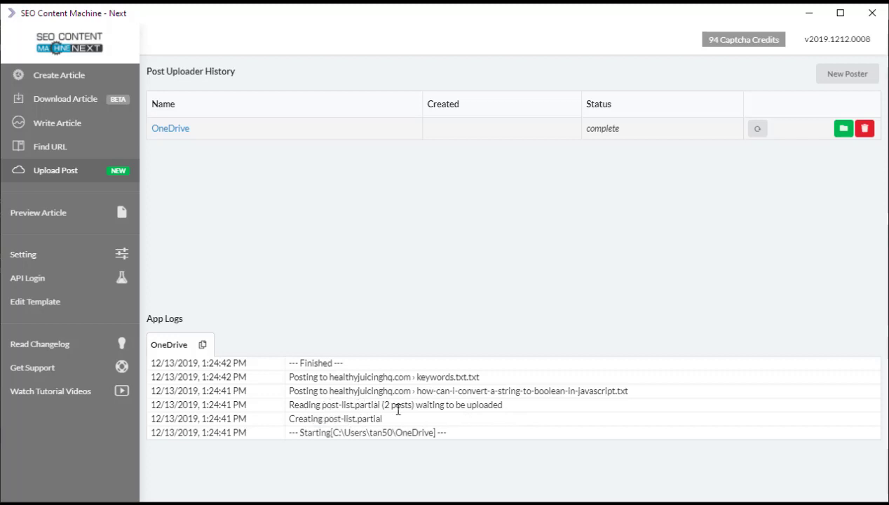
left_click_drag(357, 390, 364, 392)
double_click(365, 392)
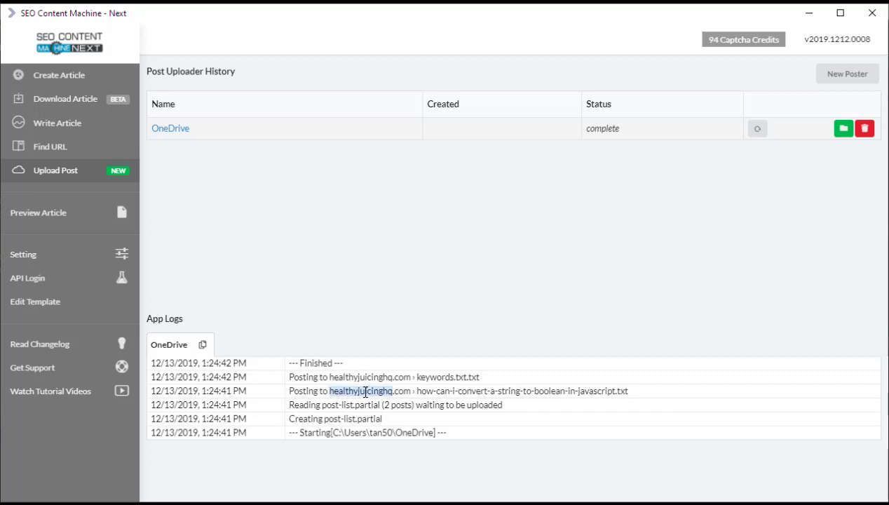
left_click(435, 393)
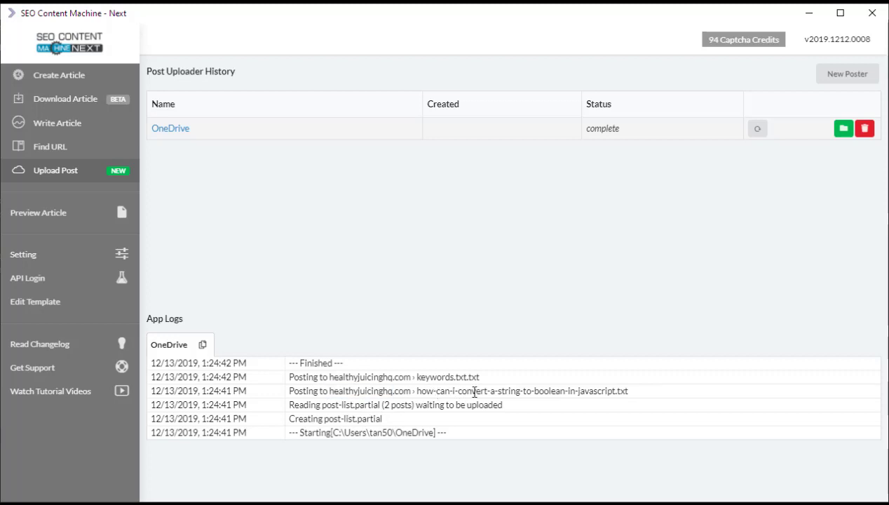